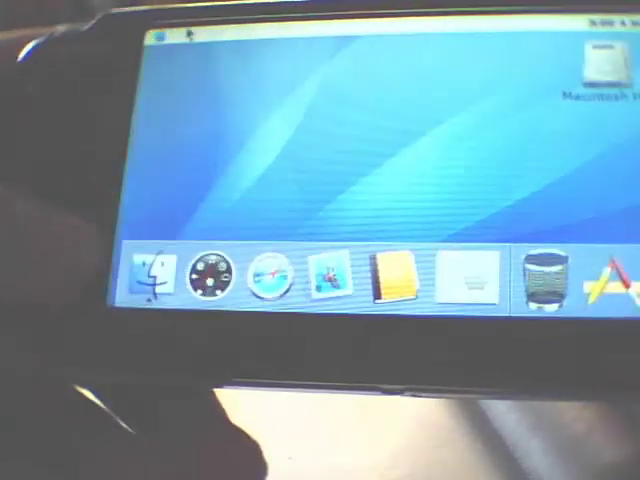
- Choose the power command from the Apple menu until the spinning-indicator screen appears
click(160, 45)
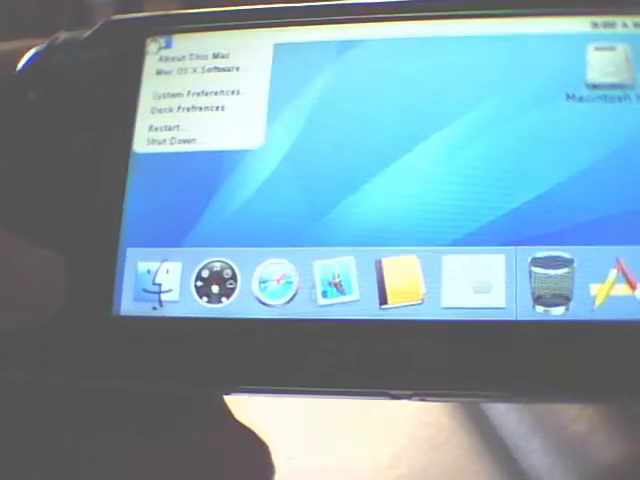
click(170, 145)
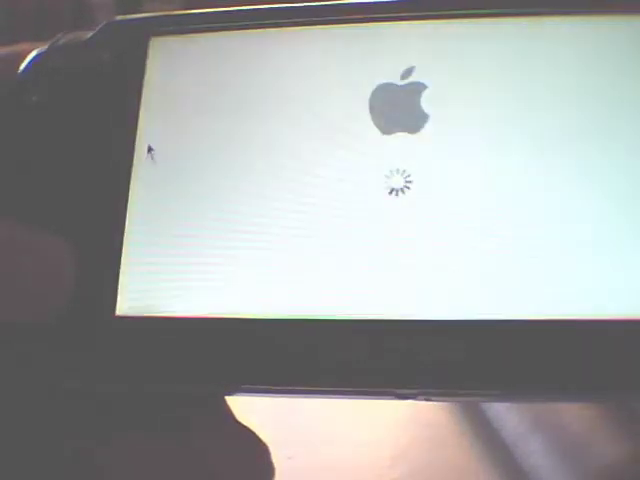